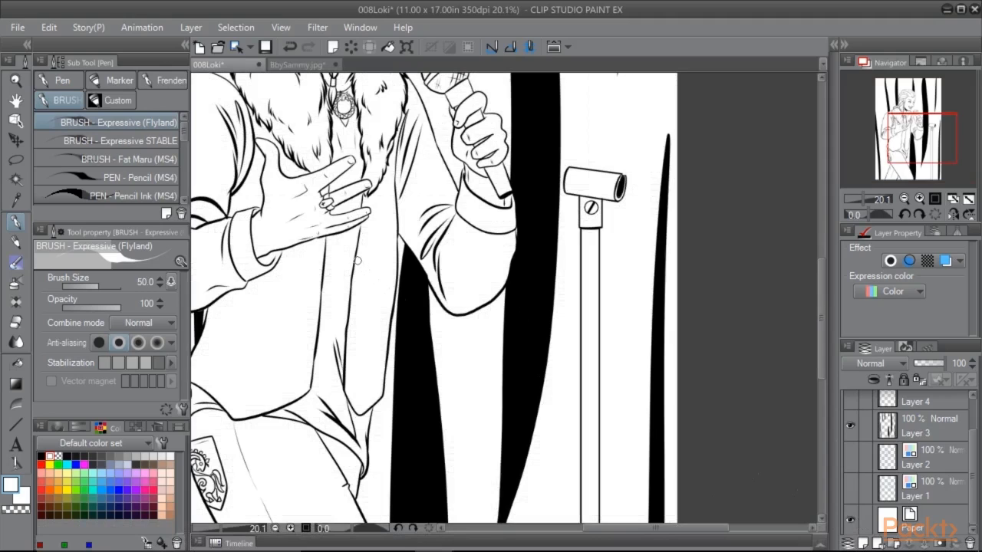
In the BbySammy.jpg drawing, convert brightness to opacity to turn the white background transparent
left_click(298, 63)
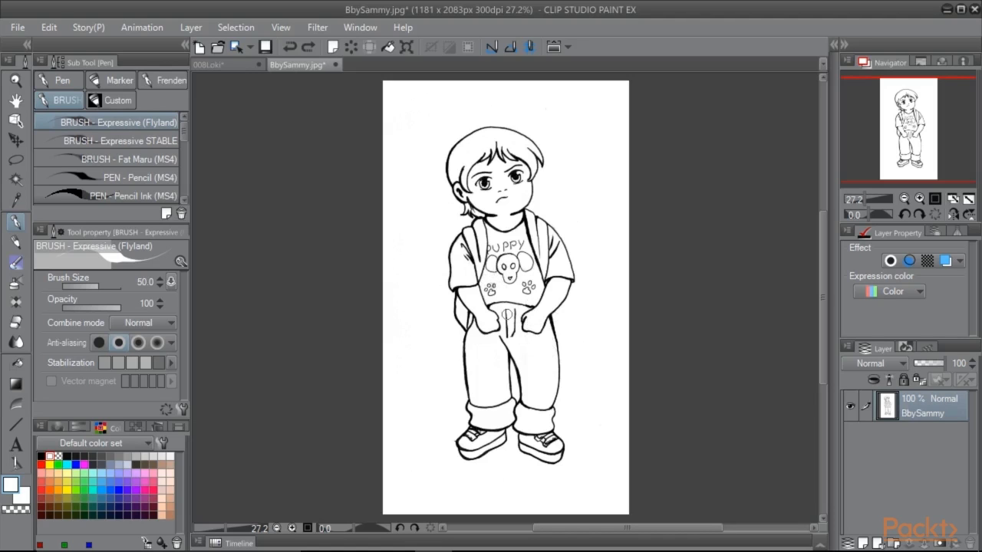
scroll(477, 273, "up", 2)
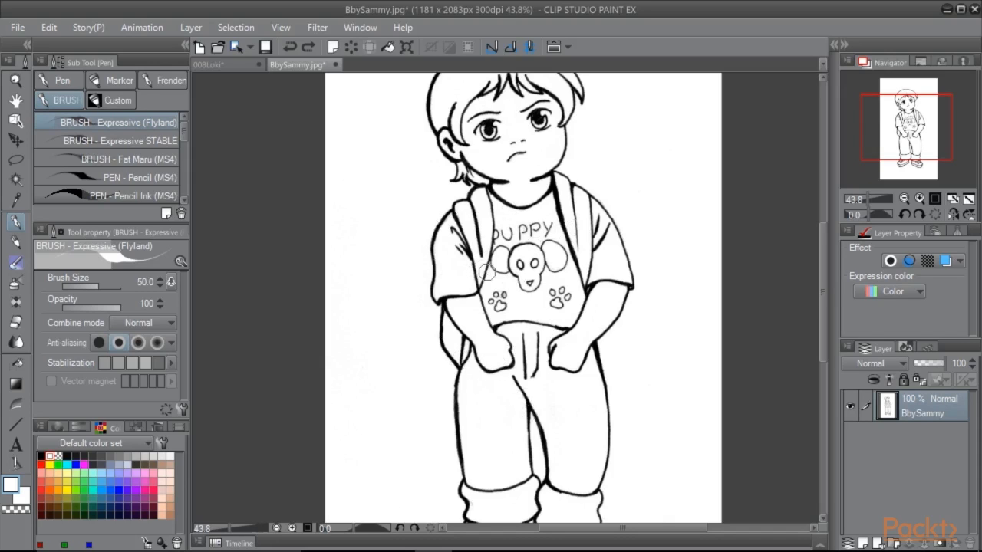
left_click(48, 26)
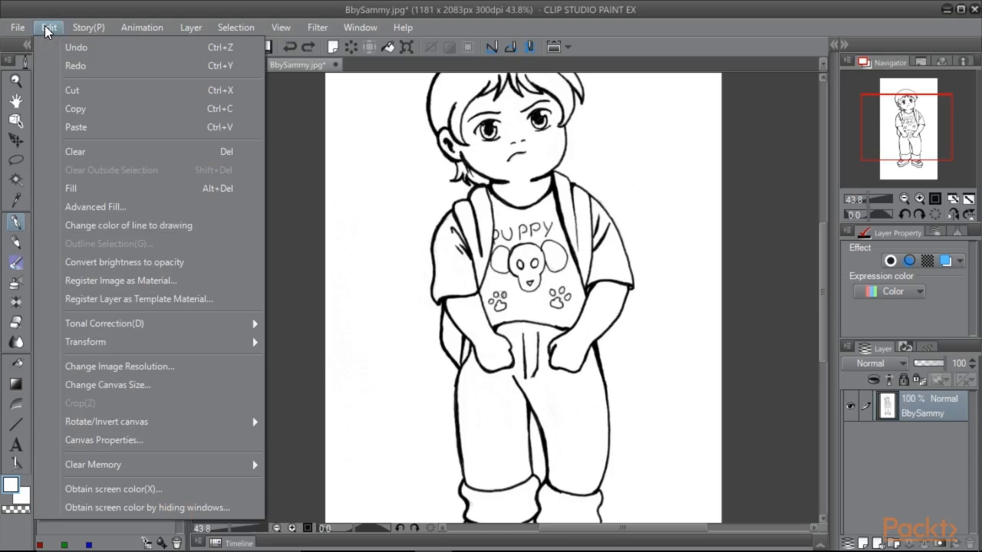
left_click(140, 262)
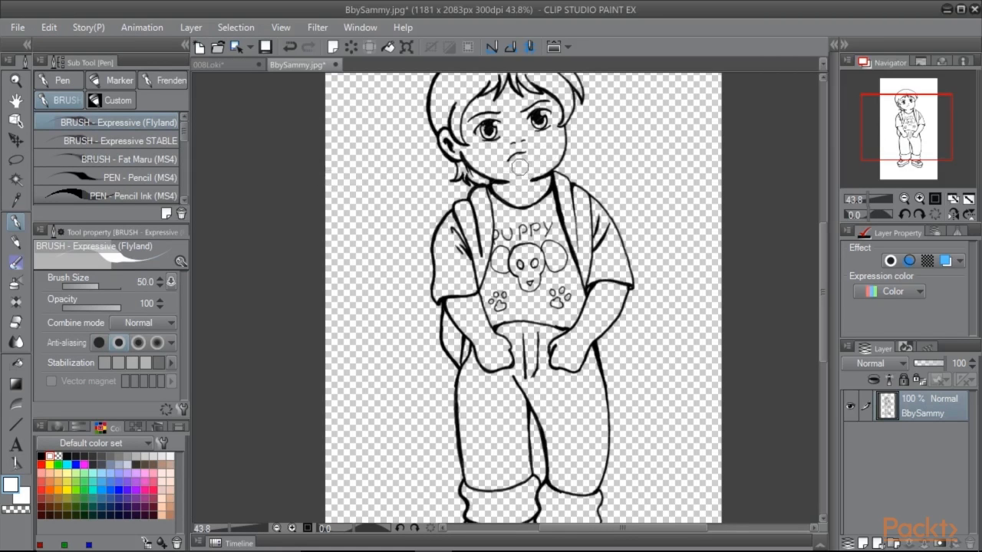
Switch to the 008Loki drawing and lock the transparent pixels of the inks layer
left_click(232, 64)
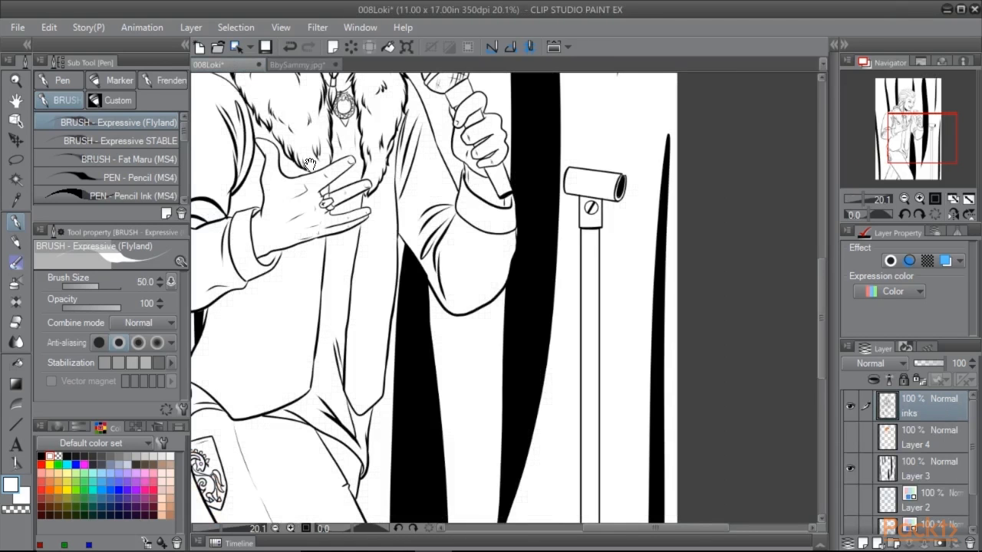
left_click_drag(310, 164, 419, 389)
scroll(487, 332, "up", 3)
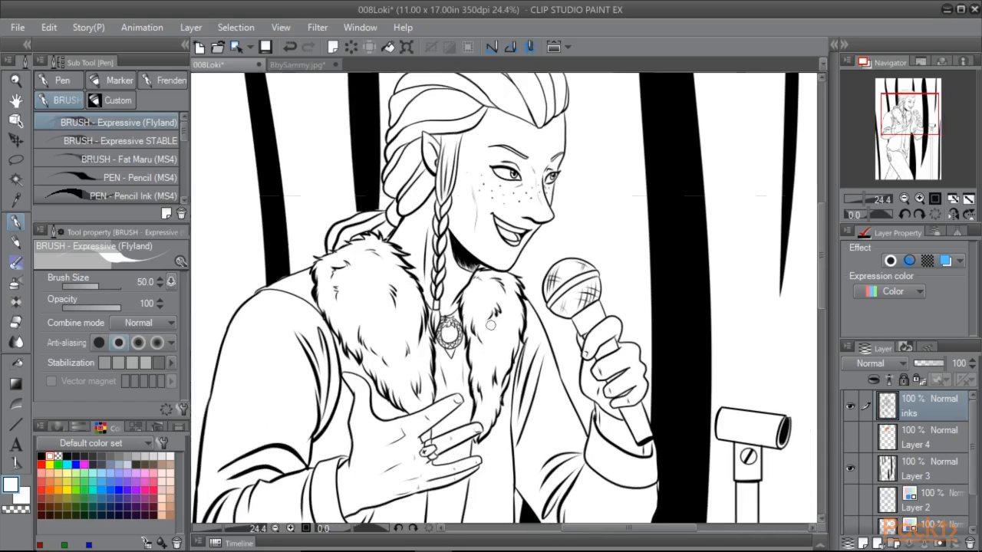
scroll(583, 279, "up", 1)
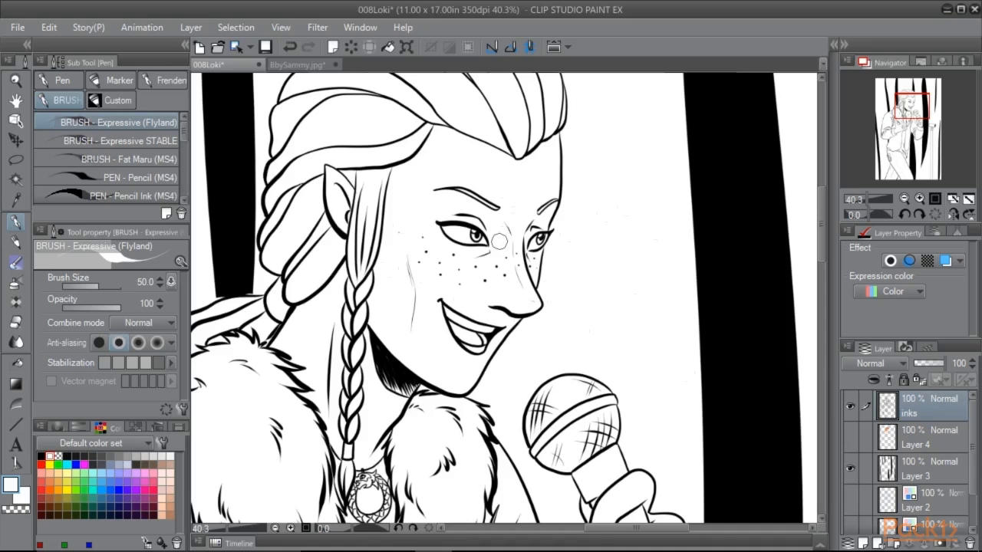
left_click(919, 383)
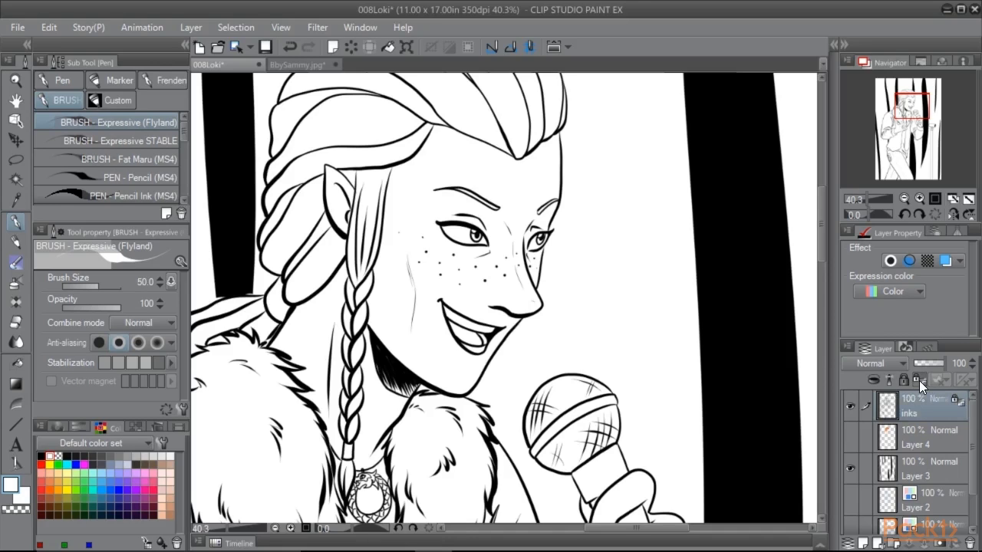
Paint purple over the eyebrows, eyes, forehead edge and nose lines with the Expressive (Flyland) brush
left_click(137, 480)
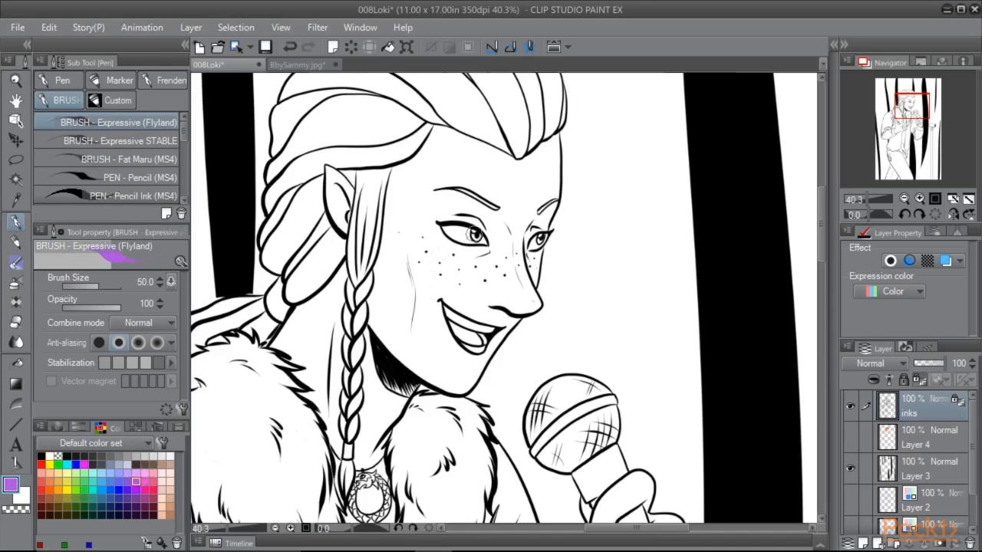
mouse_move(500, 209)
left_mouse_down()
mouse_move(434, 188)
mouse_move(485, 232)
mouse_move(483, 244)
mouse_move(460, 245)
mouse_move(437, 224)
left_mouse_up()
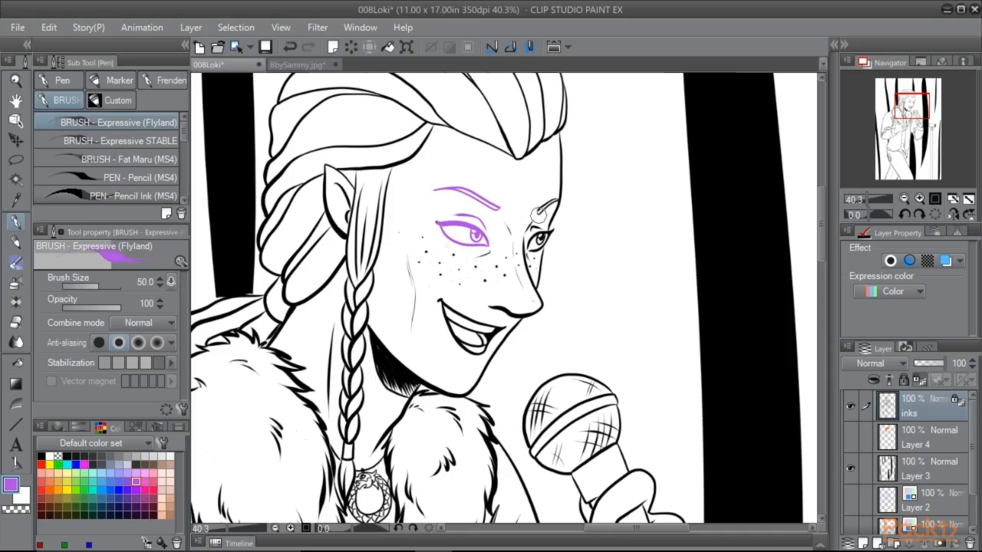
mouse_move(557, 201)
left_mouse_down()
mouse_move(542, 209)
mouse_move(525, 235)
mouse_move(542, 307)
left_mouse_up()
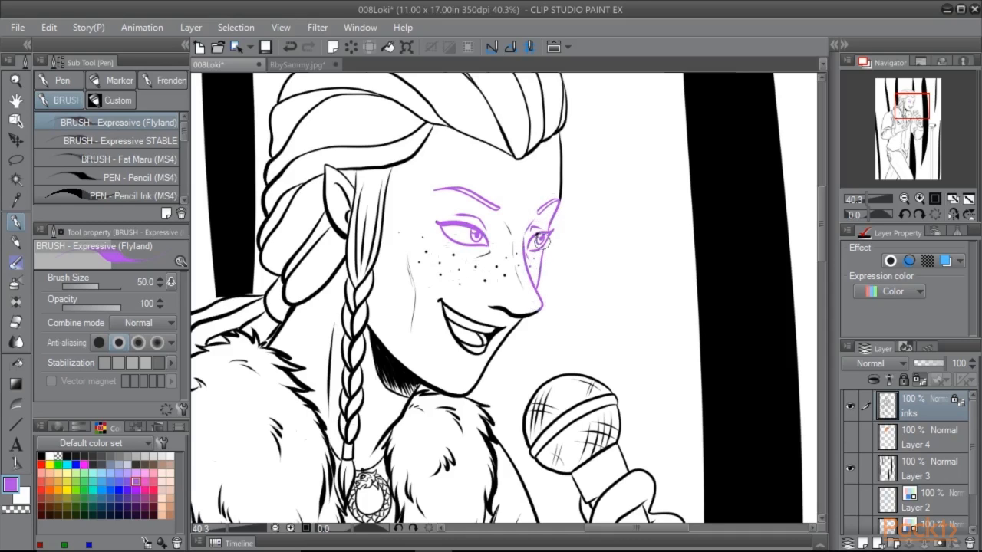
left_click_drag(558, 206, 562, 135)
left_click_drag(542, 307, 491, 307)
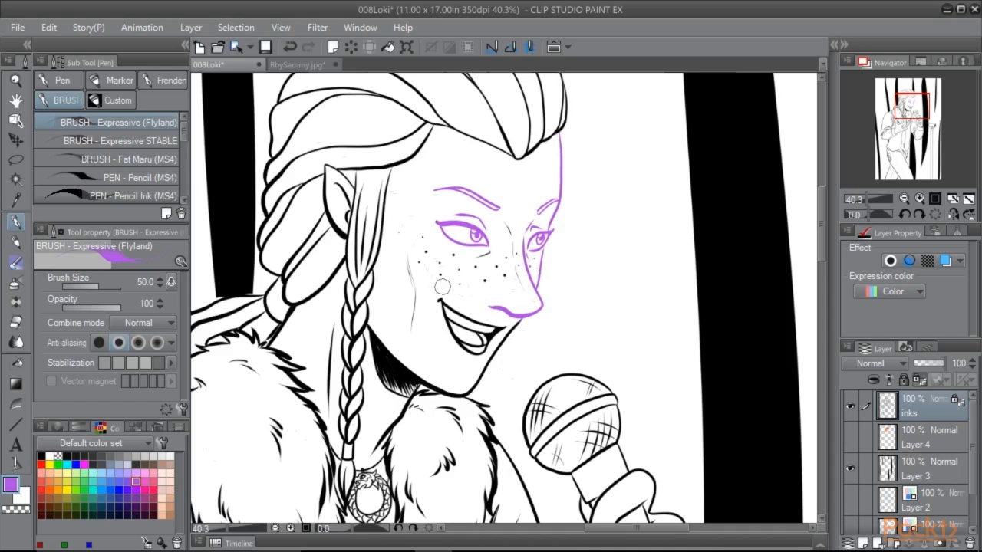
Apply the Rainbow gradient to the inks layer diagonally from the front hairline down to the end of the braid
left_click(15, 383)
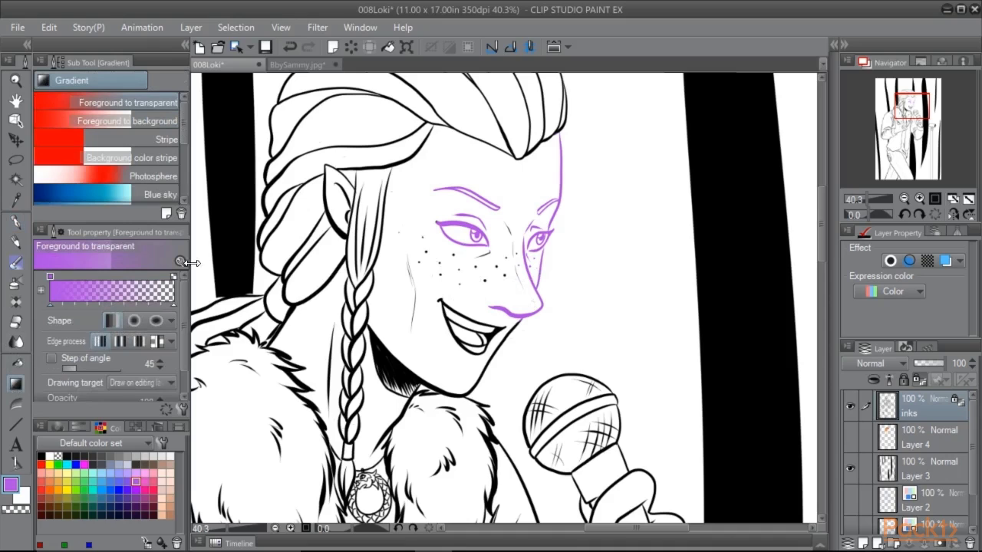
scroll(148, 160, "down", 1)
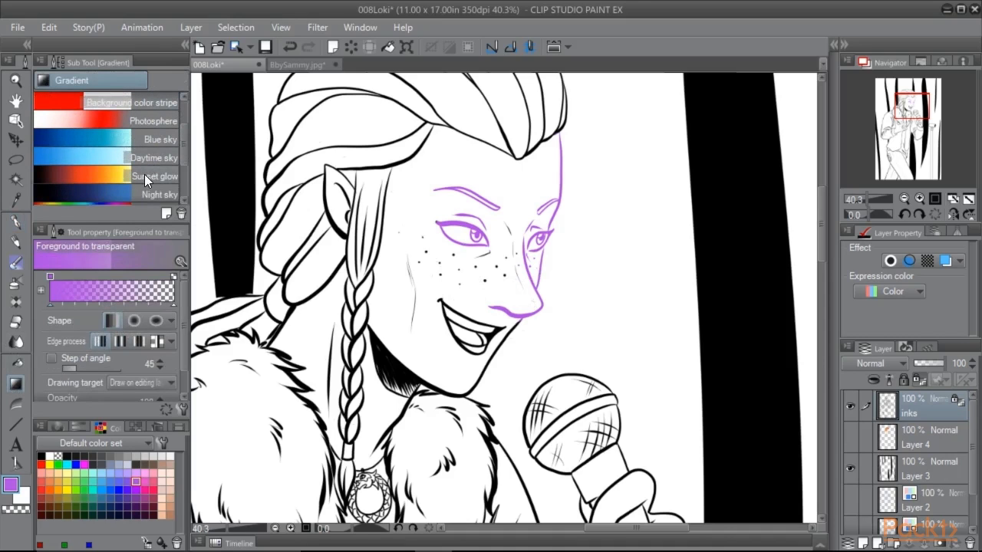
scroll(145, 174, "down", 1)
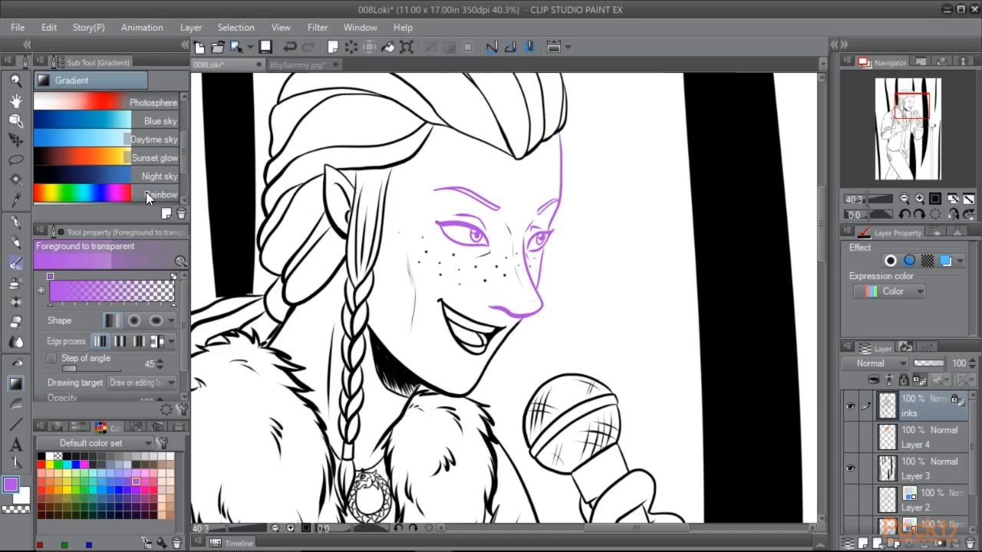
left_click(146, 192)
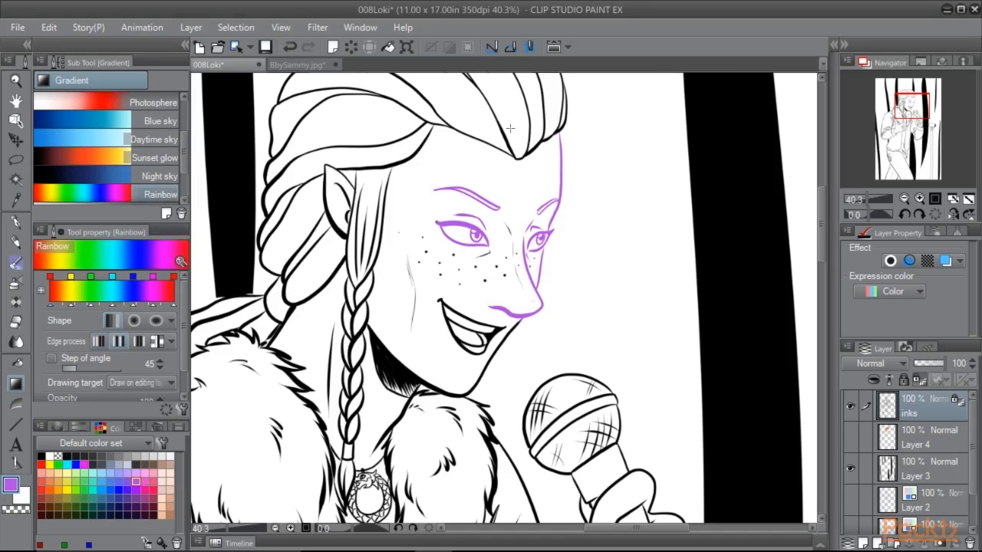
left_click_drag(509, 129, 345, 475)
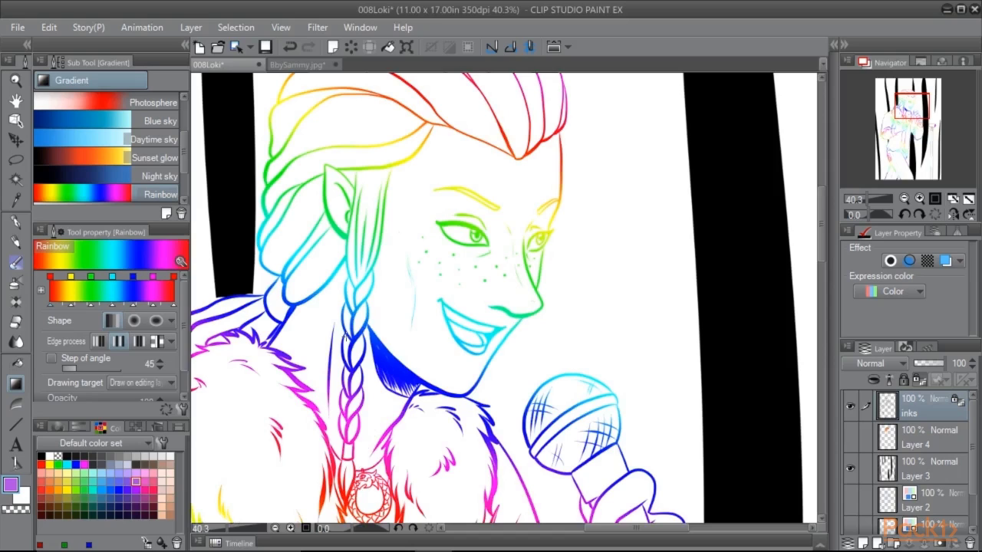
Fill the line art on the inks layer with black
left_click(41, 456)
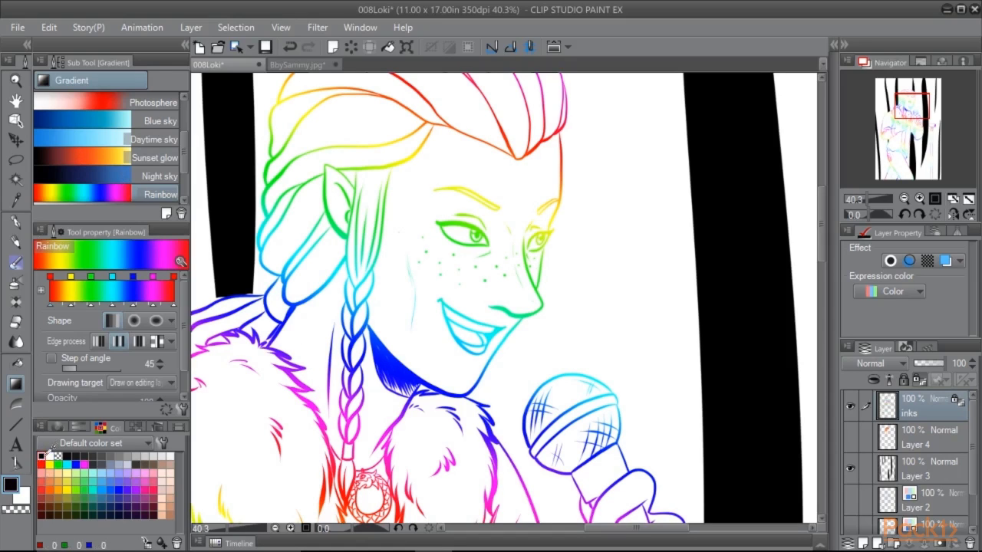
left_click(383, 44)
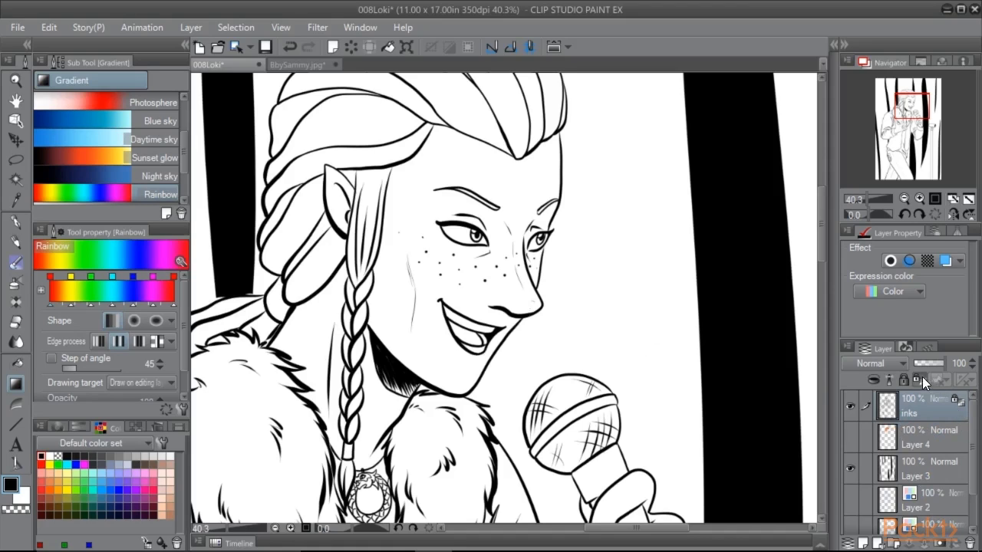
Add a new raster layer above the inks layer and clip it to the layer below
left_click(863, 543)
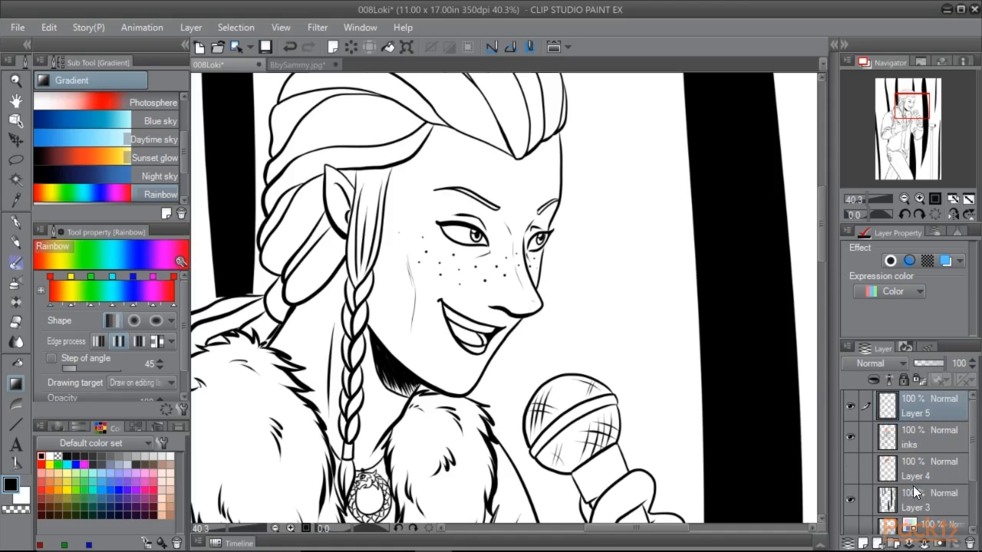
right_click(910, 408)
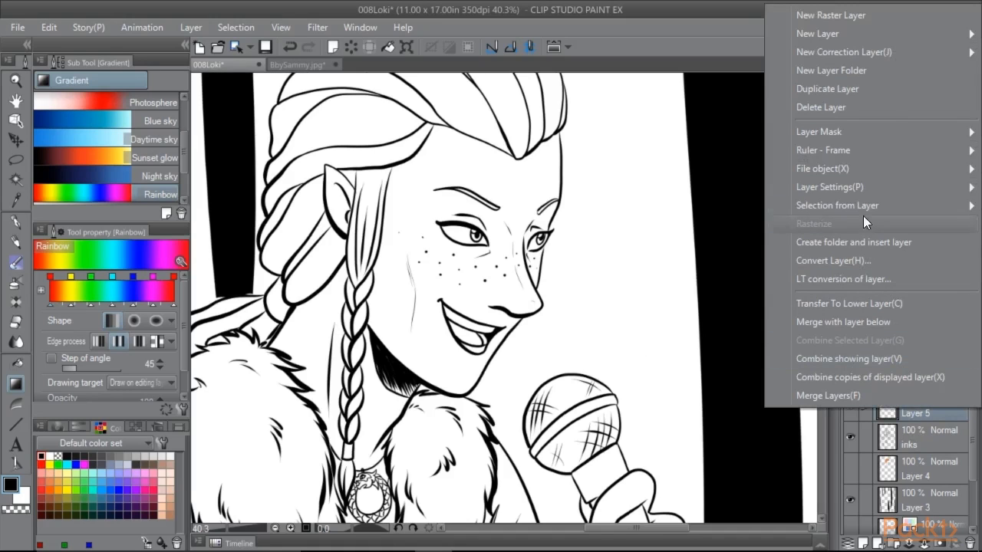
mouse_move(846, 187)
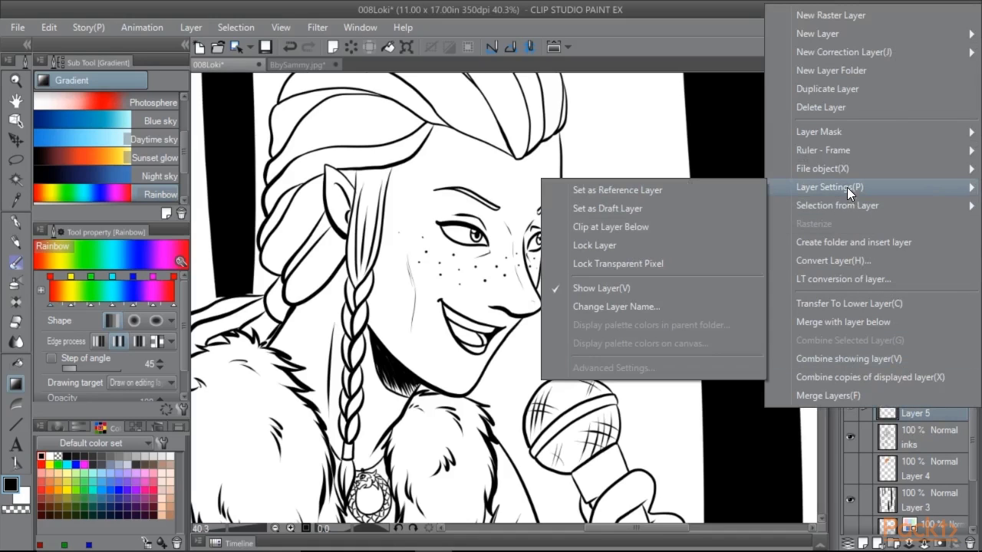
left_click(609, 228)
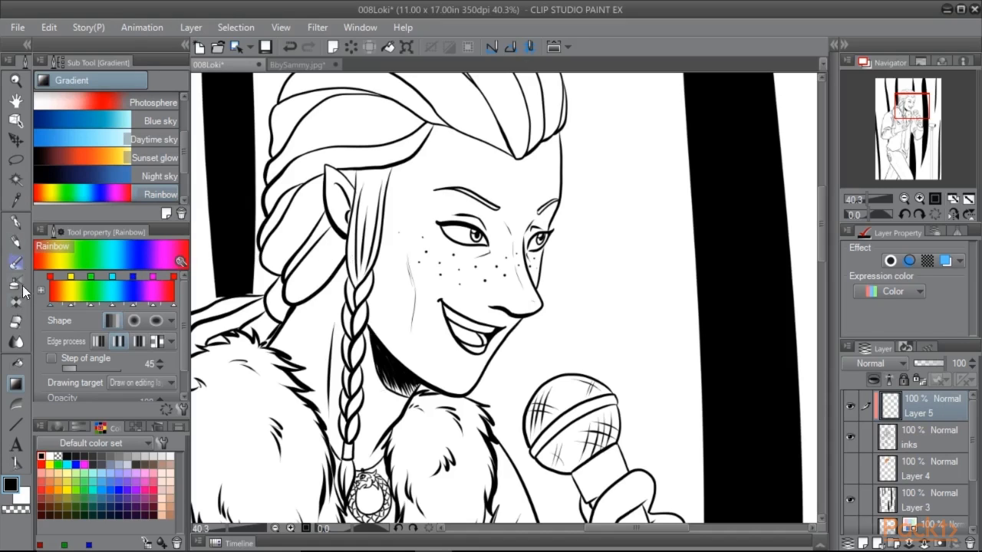
Paint blue on the clipped layer over the eyes, eyebrows, freckles, nose, mouth and front hair strands with the Expressive (Flyland) brush
left_click(13, 224)
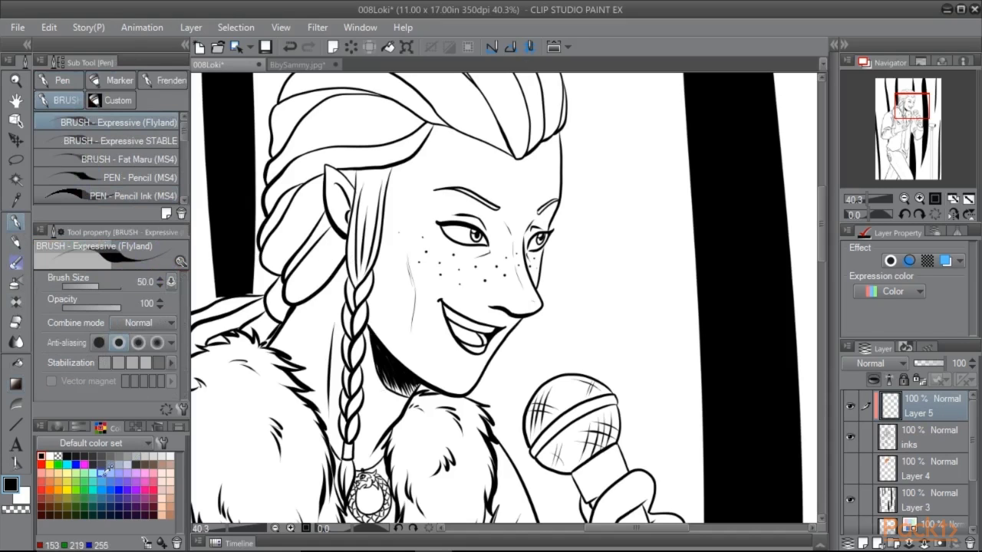
left_click(111, 481)
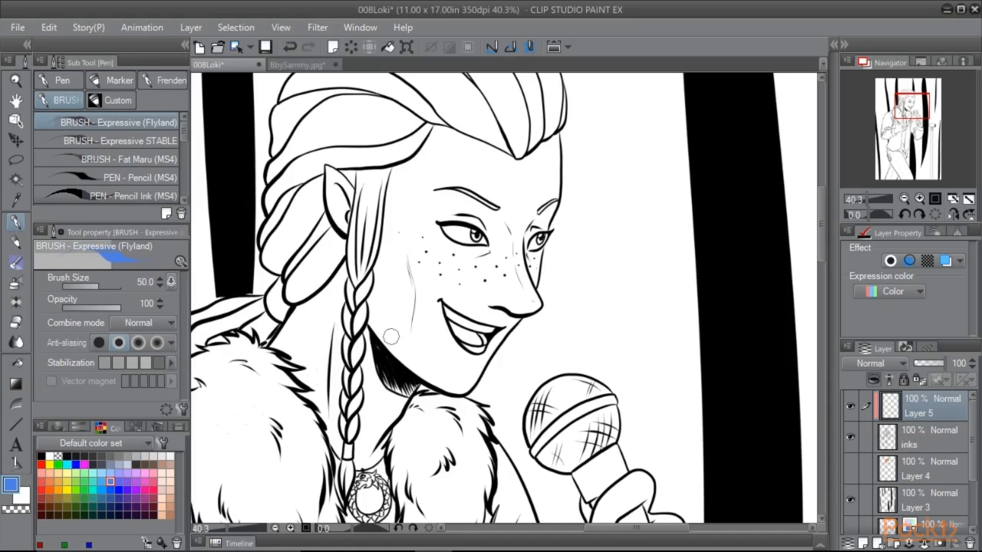
left_click_drag(484, 231, 436, 223)
mouse_move(469, 230)
left_mouse_down()
mouse_move(477, 240)
mouse_move(431, 243)
left_mouse_up()
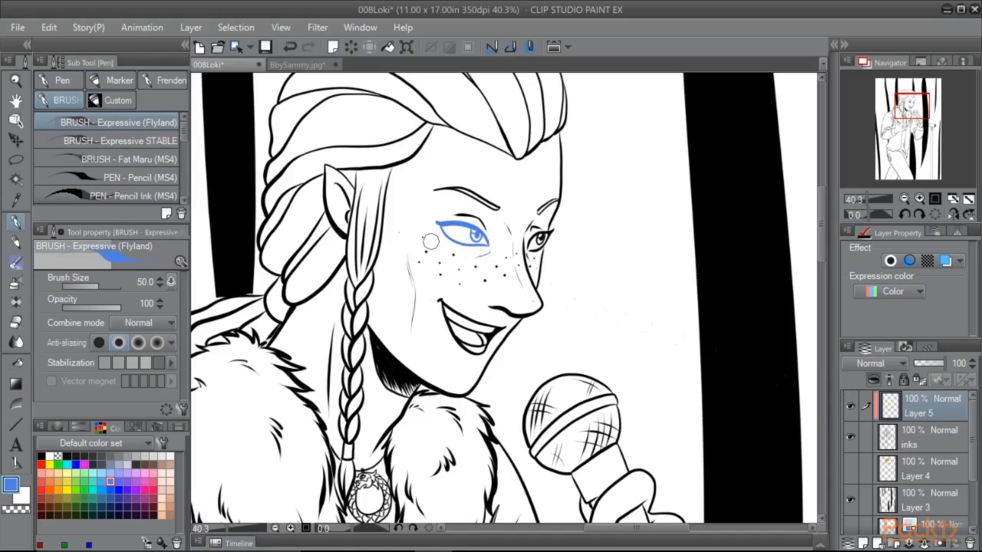
left_click(486, 279)
mouse_move(449, 315)
left_mouse_down()
mouse_move(486, 328)
mouse_move(455, 316)
mouse_move(479, 337)
mouse_move(503, 328)
mouse_move(469, 350)
left_mouse_up()
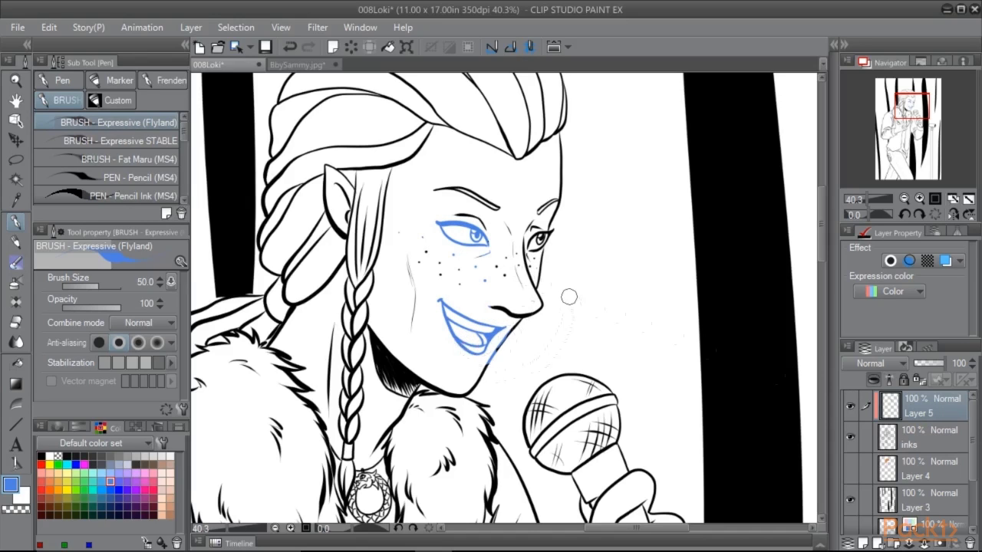
left_click_drag(535, 286, 526, 245)
mouse_move(528, 231)
left_mouse_down()
mouse_move(552, 227)
mouse_move(555, 244)
left_mouse_up()
mouse_move(434, 188)
left_mouse_down()
mouse_move(475, 201)
mouse_move(454, 190)
mouse_move(560, 209)
mouse_move(562, 198)
mouse_move(550, 225)
left_mouse_up()
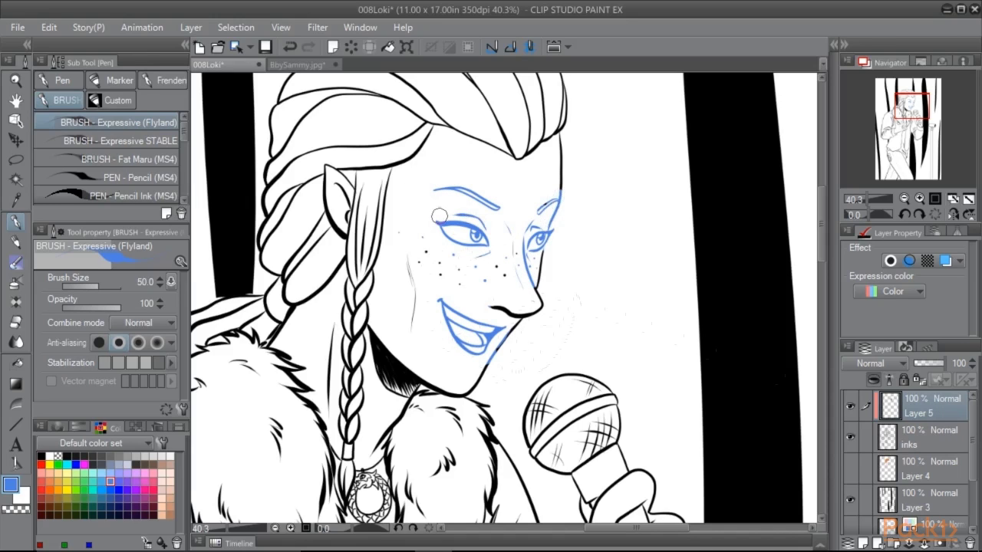
left_click_drag(388, 171, 357, 313)
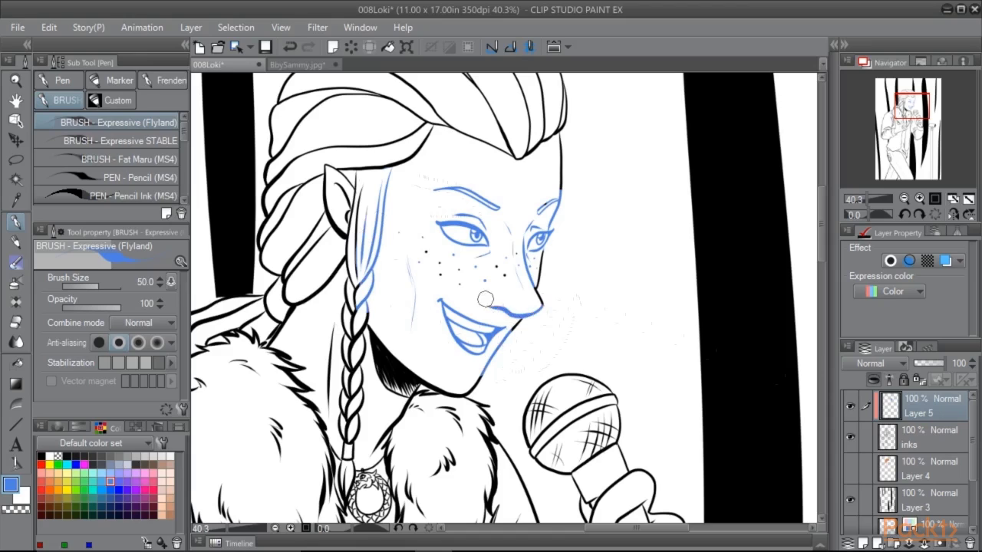
left_click_drag(489, 307, 539, 315)
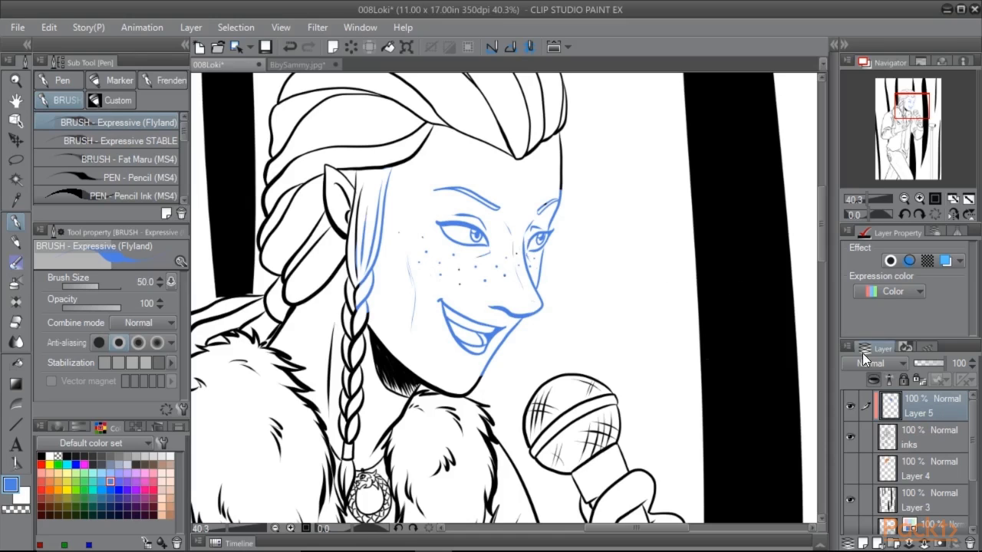
Release the clipping of the blue paint layer to see its full strokes, and clip it to the inks layer again
right_click(919, 406)
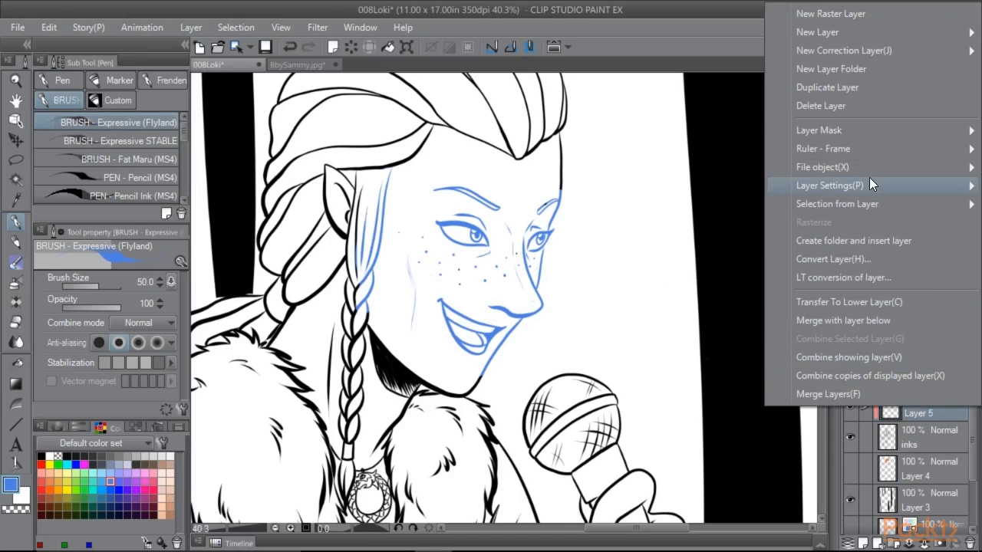
mouse_move(865, 181)
left_click(585, 222)
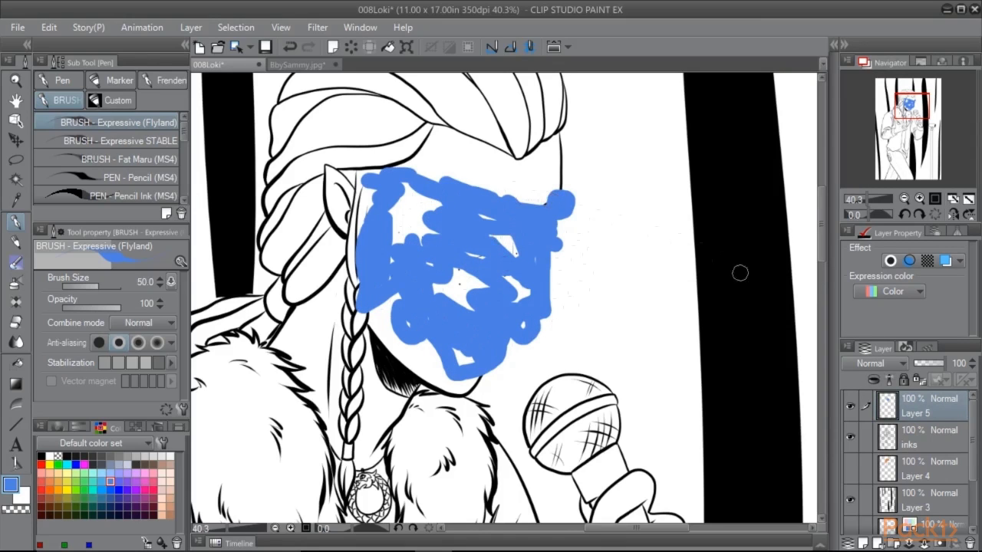
right_click(947, 401)
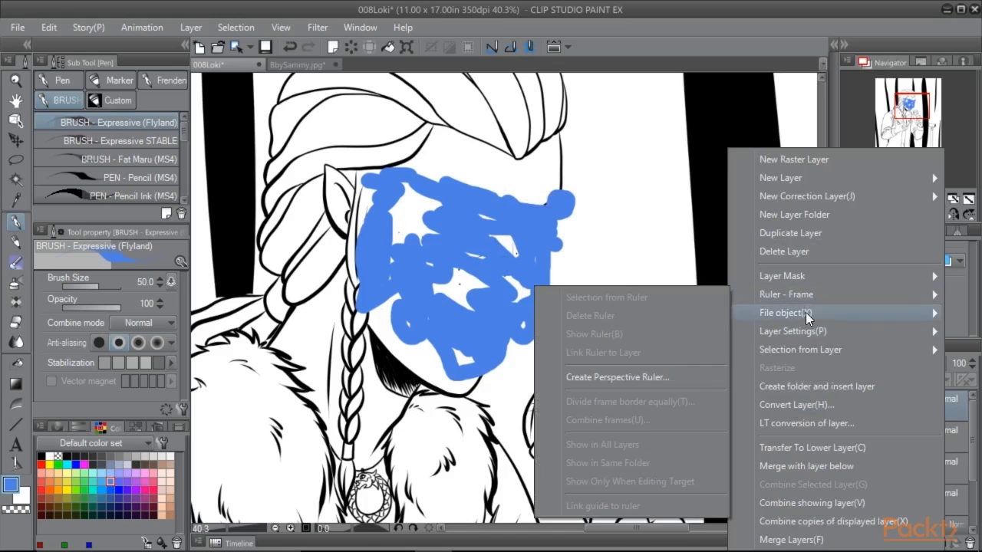
mouse_move(801, 335)
left_click(574, 371)
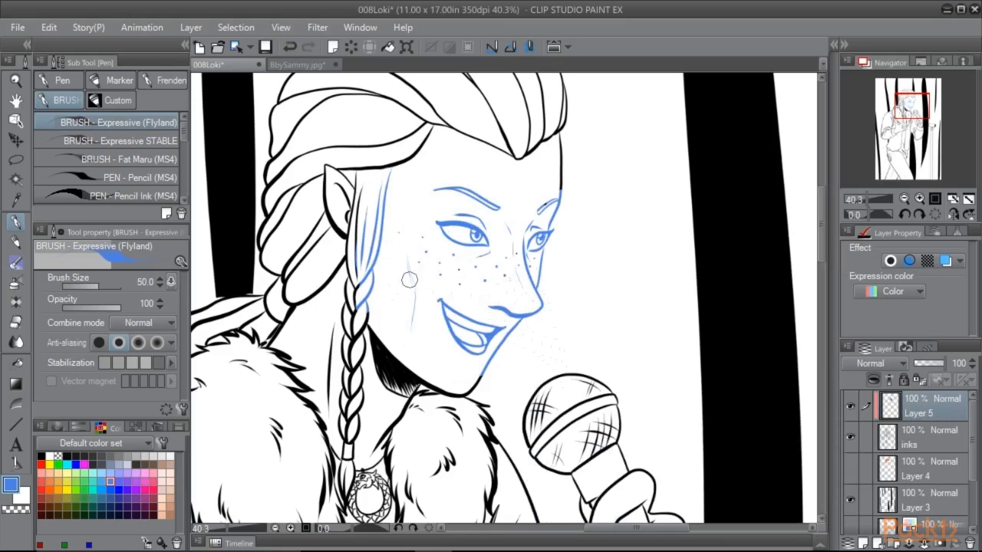
Erase the blue from the near eye with the Hard eraser, and clear everything else on the clipped layer
left_click(15, 323)
left_click_drag(453, 240, 473, 224)
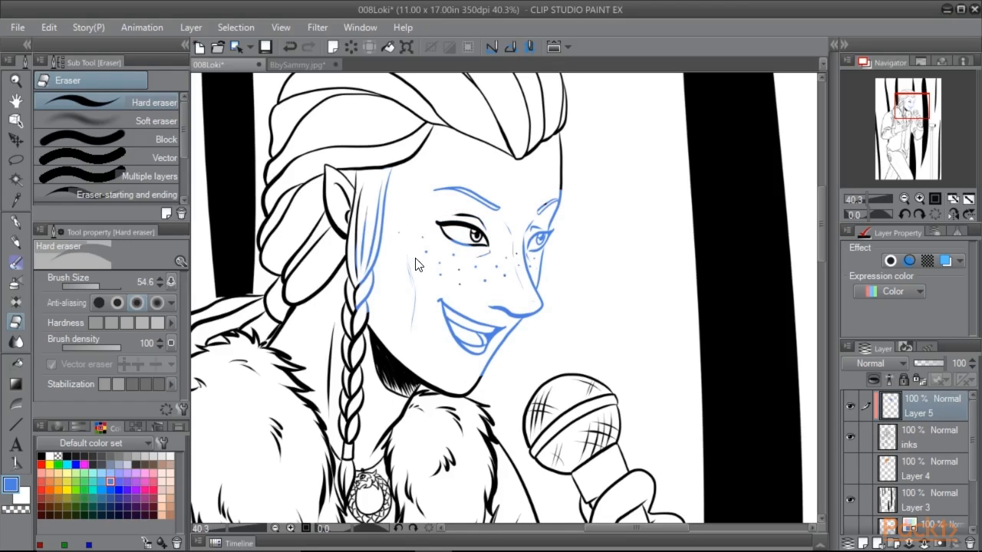
key("ctrl+a")
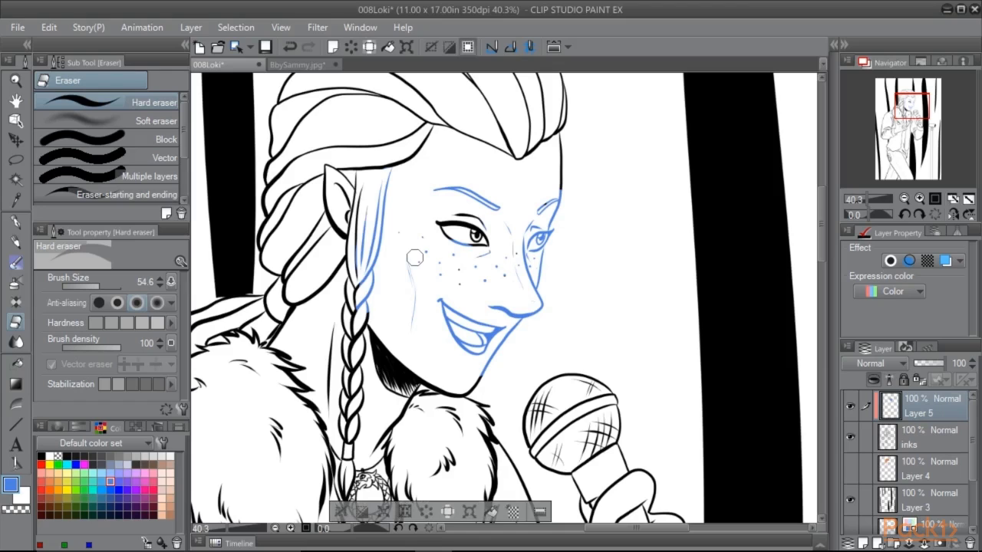
key("Delete")
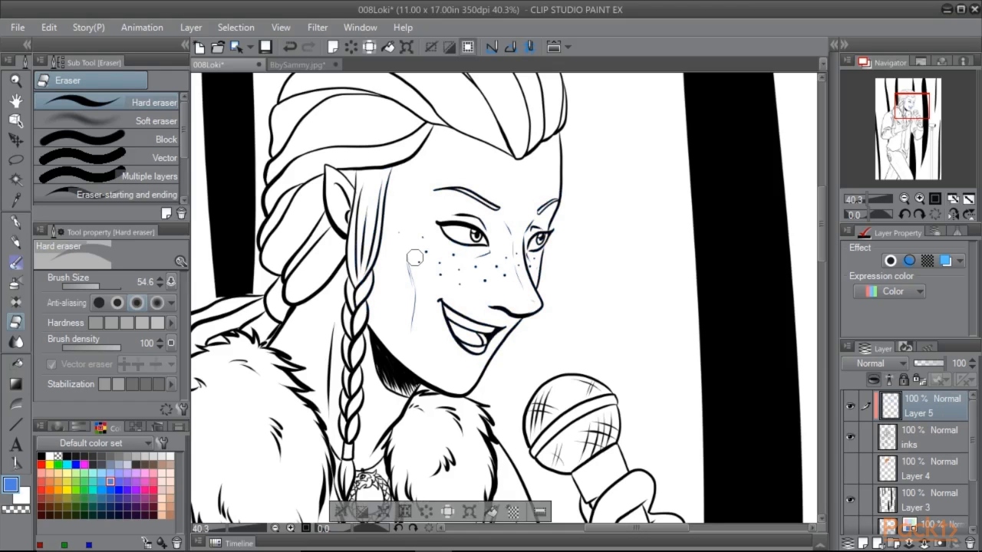